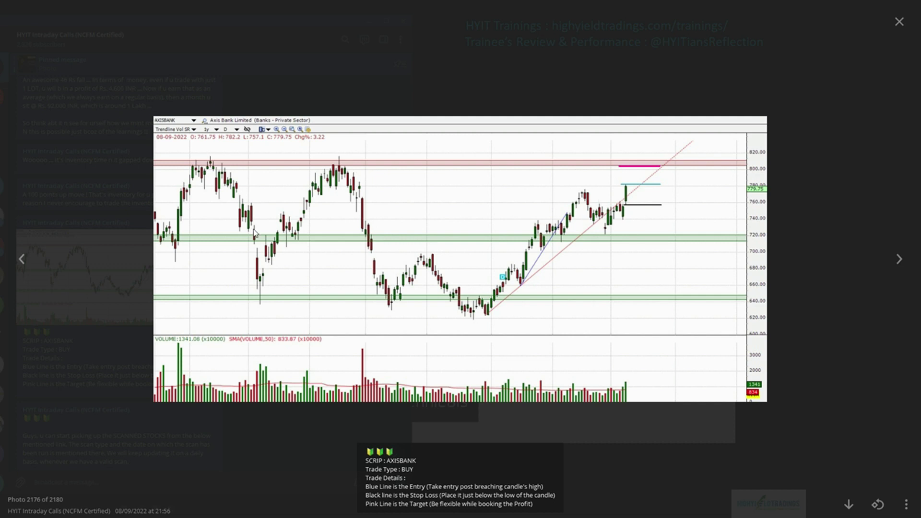
# - Close the enlarged AXISBANK trade photo and minimise the Telegram channel window
pyautogui.click(127, 217)
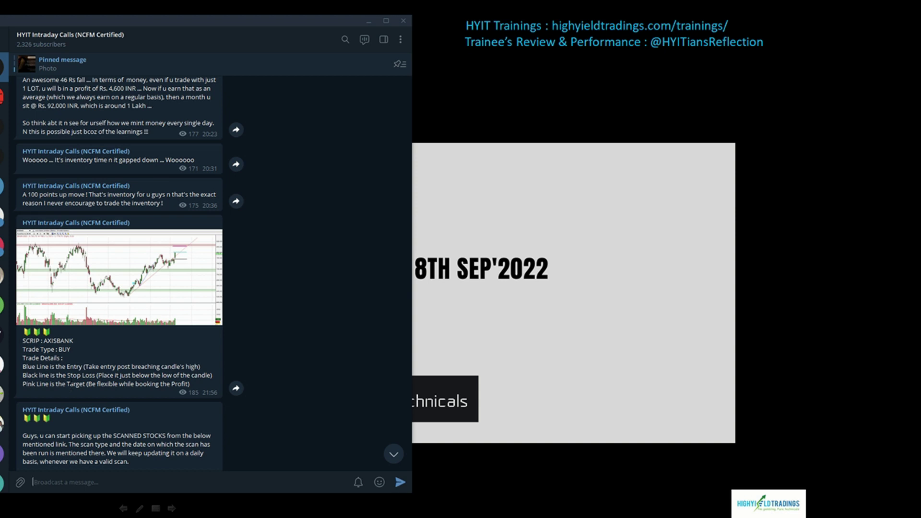
pyautogui.click(368, 22)
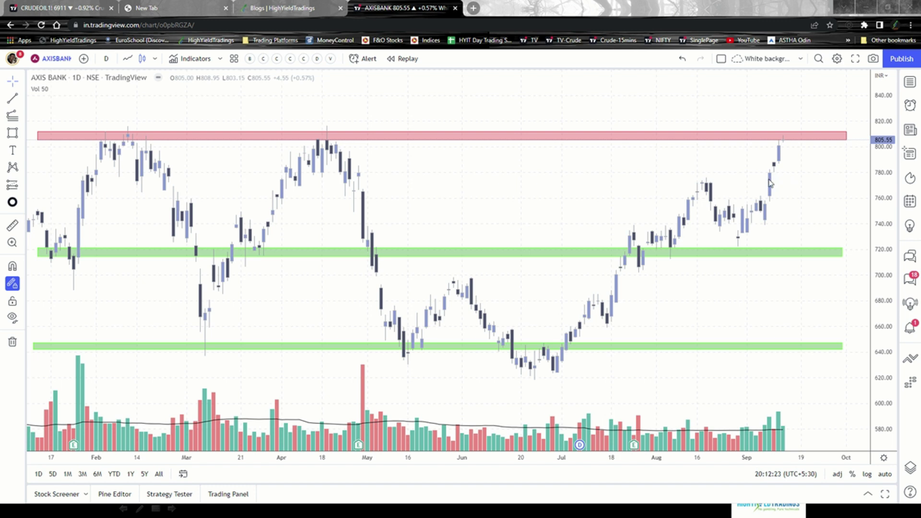
# - Mark the September breakout candle's high in pink and the mid-August swing high in blue with horizontal lines, and undo both
pyautogui.moveTo(763, 171); pyautogui.dragTo(780, 170)
pyautogui.moveTo(696, 177); pyautogui.dragTo(799, 182)
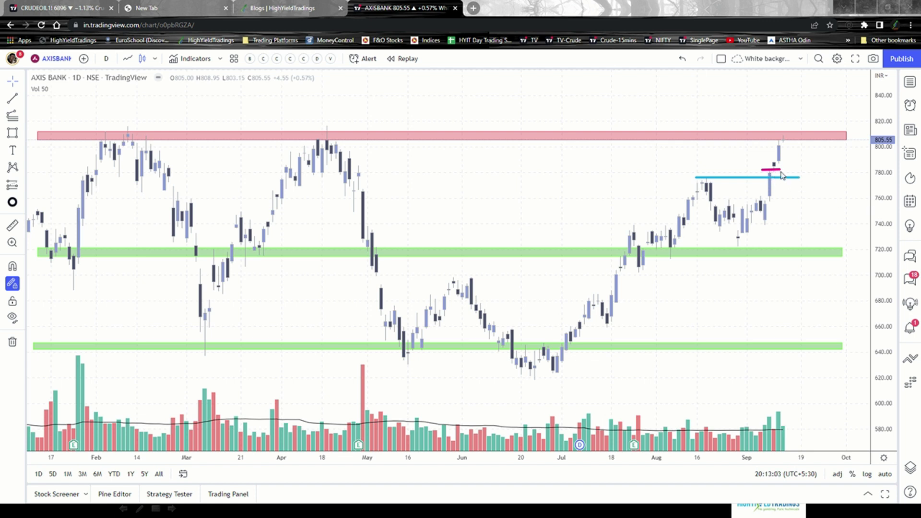
pyautogui.hotkey('ctrl', 'z')
pyautogui.hotkey('ctrl', 'z')
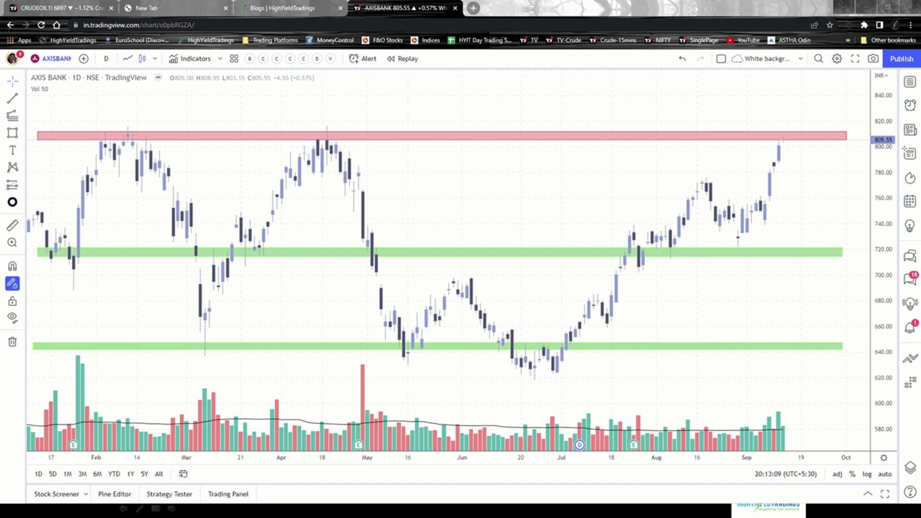
# - Draw a blue horizontal line from the mid-August high past the breakout candle, bracket the gap above it, and clear the marks
pyautogui.click(701, 179)
pyautogui.click(810, 179)
pyautogui.click(758, 169)
pyautogui.click(761, 177)
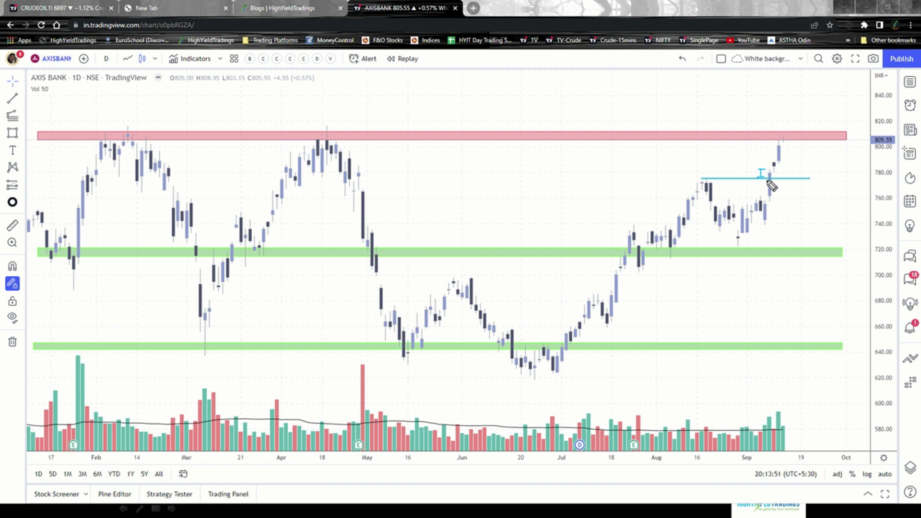
pyautogui.press('Delete')
# - Redraw the horizontal line from the mid-August high to beyond the latest candles at about 776, and clear it
pyautogui.moveTo(700, 179); pyautogui.dragTo(812, 178)
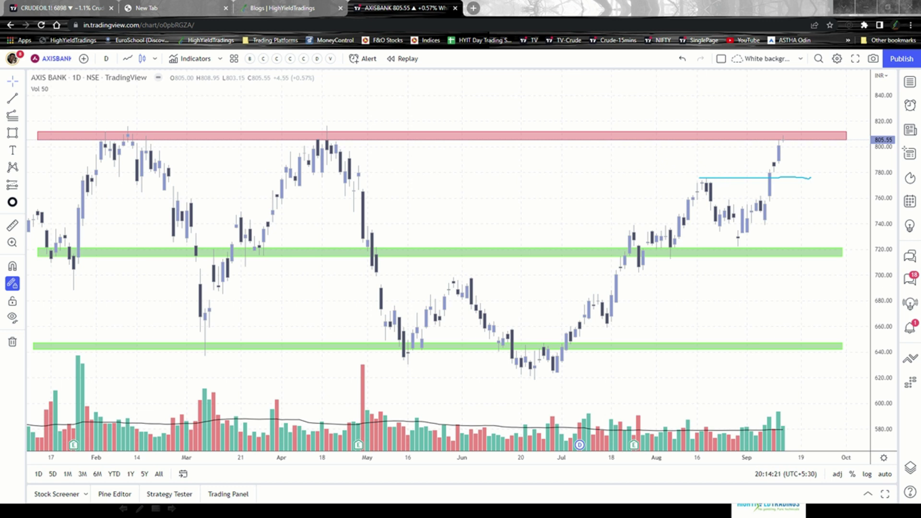
pyautogui.moveTo(700, 179); pyautogui.dragTo(817, 181)
pyautogui.press('Escape')
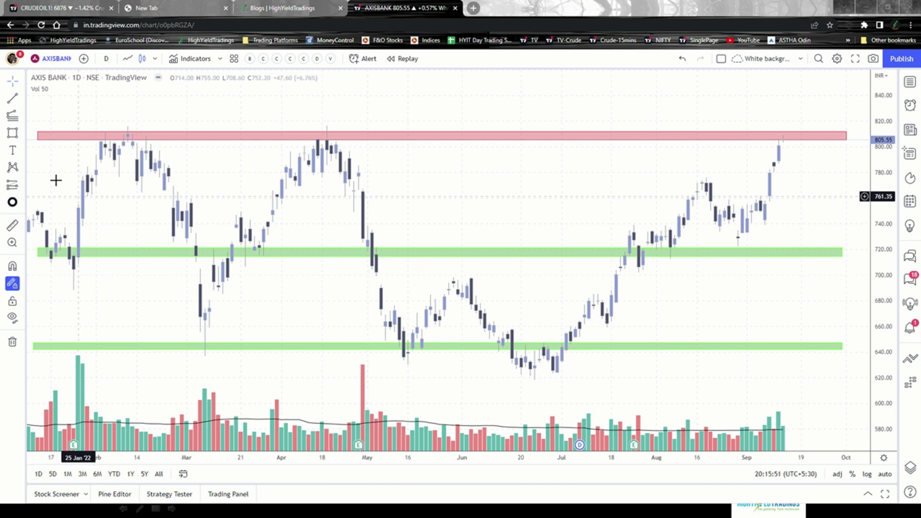
# - Place a Trend-Based Fib Extension from the June low at 618.15 to the August high level 775.95 and back to 721.75
pyautogui.click(22, 117)
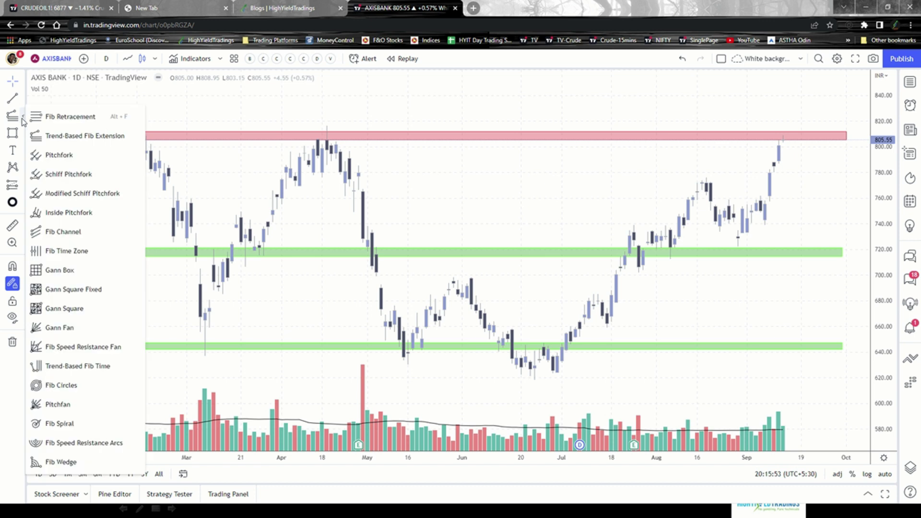
pyautogui.click(70, 135)
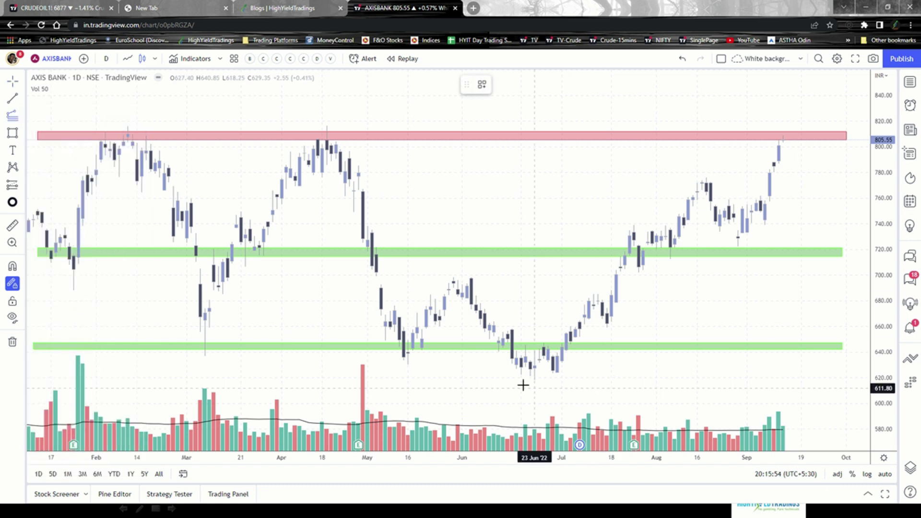
pyautogui.click(494, 380)
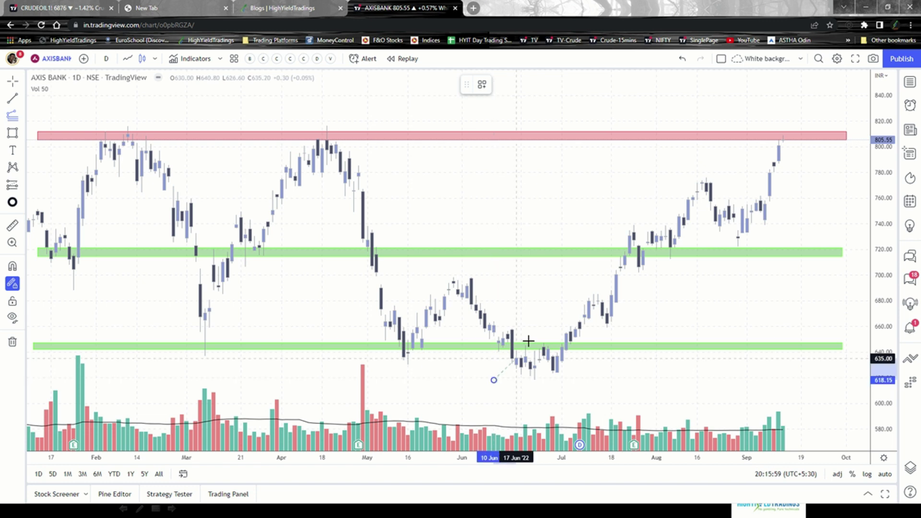
pyautogui.click(634, 177)
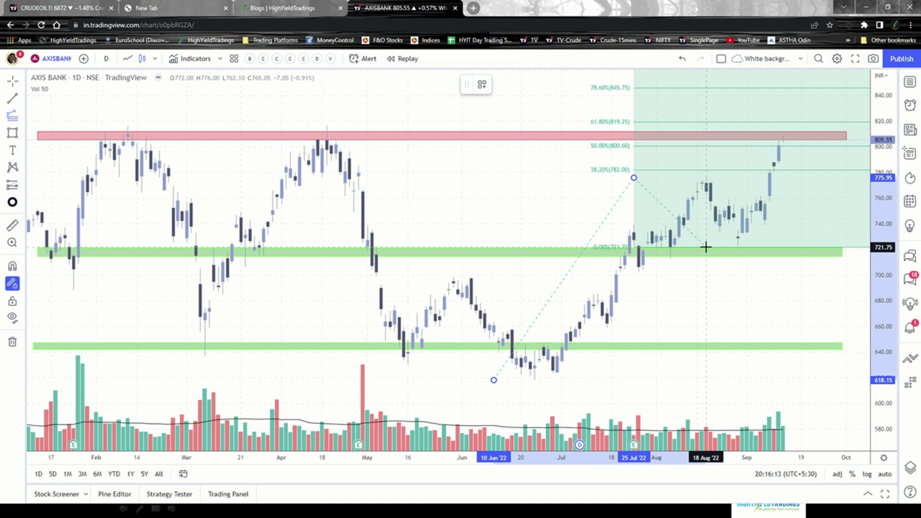
pyautogui.click(705, 247)
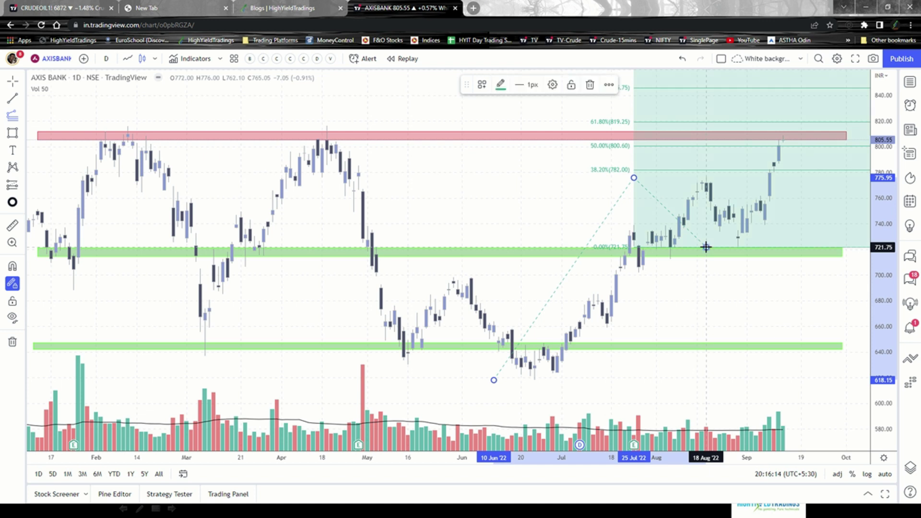
pyautogui.rightClick(482, 217)
pyautogui.click(513, 179)
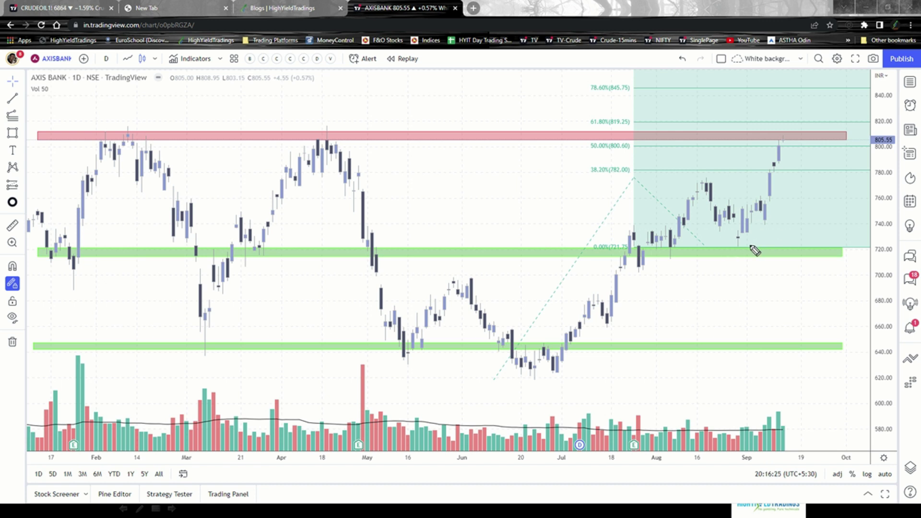
# - Underline the late-August swing low with a rising arrow, underline the 38.20% label, and write R beside that level
pyautogui.moveTo(729, 248)
pyautogui.mouseDown()
pyautogui.moveTo(754, 248)
pyautogui.moveTo(757, 235)
pyautogui.mouseUp()
pyautogui.moveTo(589, 176); pyautogui.dragTo(624, 173)
pyautogui.moveTo(790, 173); pyautogui.dragTo(792, 175)
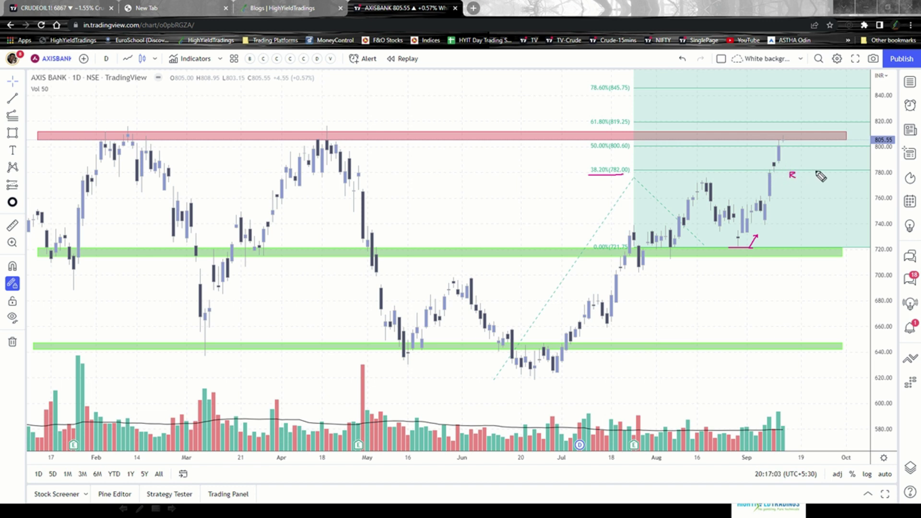
# - Point a pink arrow at the small candle on the 38.20% level, underline it, and write S beside the level
pyautogui.moveTo(765, 157); pyautogui.dragTo(772, 165)
pyautogui.moveTo(790, 173); pyautogui.dragTo(811, 169)
pyautogui.moveTo(762, 170)
pyautogui.mouseDown()
pyautogui.moveTo(777, 170)
pyautogui.moveTo(763, 170)
pyautogui.mouseUp()
# - Number the red resistance zone 1 and the 50.00% level 2, and draw a short line at the latest candle's top
pyautogui.moveTo(549, 123); pyautogui.dragTo(548, 129)
pyautogui.moveTo(634, 146); pyautogui.dragTo(640, 152)
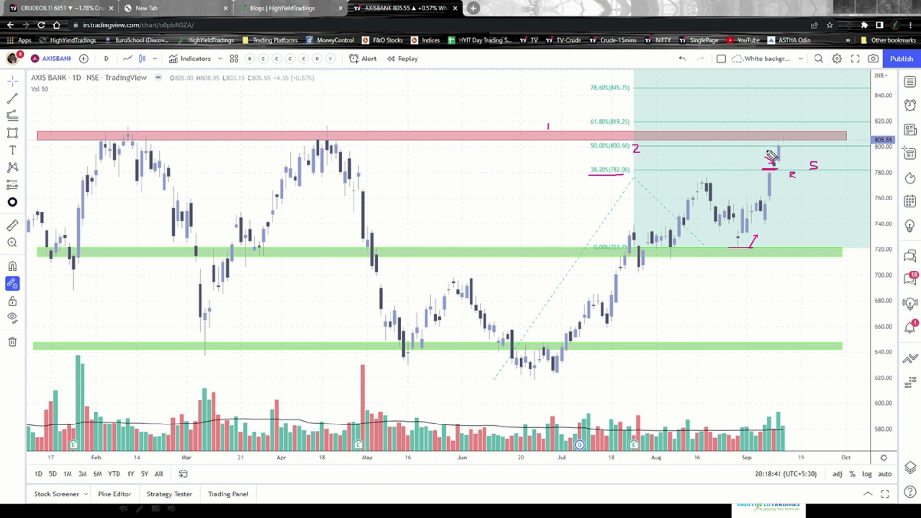
pyautogui.moveTo(771, 140); pyautogui.dragTo(782, 141)
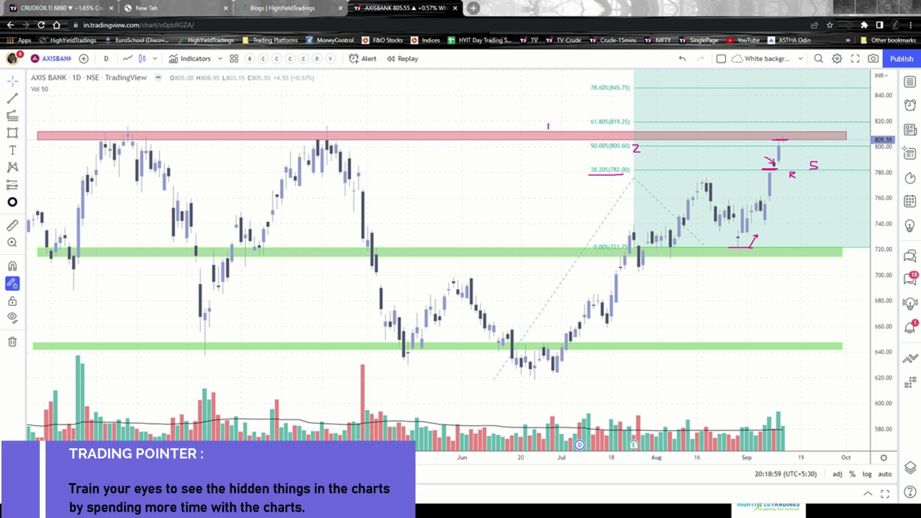
# - Erase all pen annotations from the chart and minimise the browser to return to the presentation slide
pyautogui.press('e')
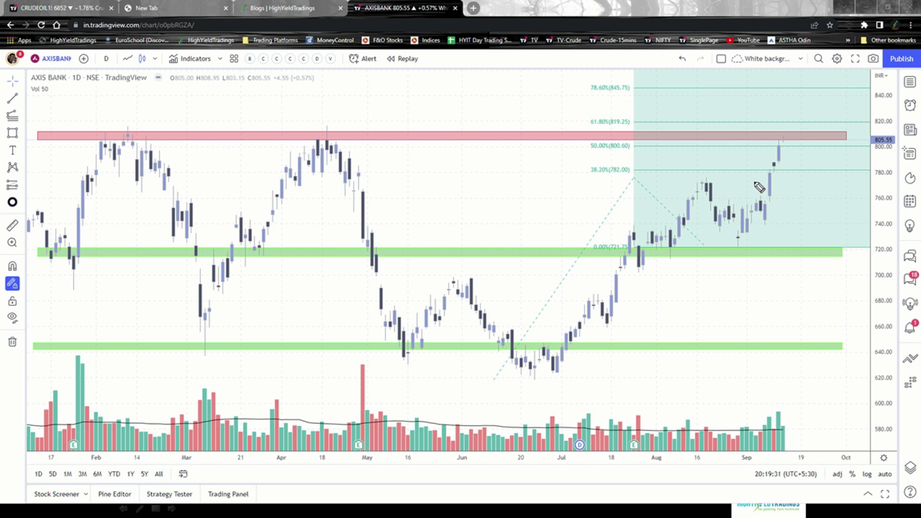
pyautogui.click(865, 9)
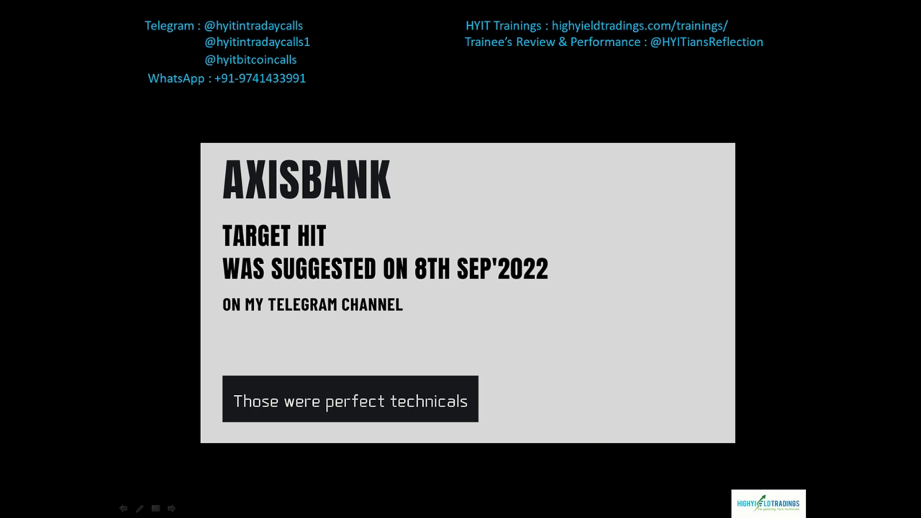
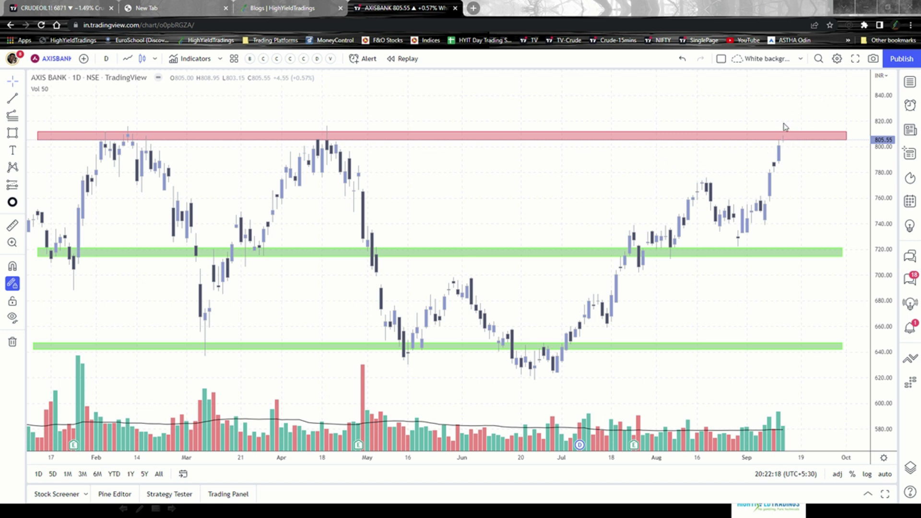
# - Sketch a possible bullish price path rising above the red resistance zone after the latest candle, and clear it
pyautogui.moveTo(785, 121)
pyautogui.mouseDown()
pyautogui.moveTo(800, 112)
pyautogui.moveTo(822, 129)
pyautogui.mouseUp()
pyautogui.moveTo(835, 106)
pyautogui.mouseDown()
pyautogui.moveTo(840, 115)
pyautogui.moveTo(828, 123)
pyautogui.moveTo(851, 116)
pyautogui.mouseUp()
pyautogui.moveTo(841, 98)
pyautogui.mouseDown()
pyautogui.moveTo(842, 106)
pyautogui.moveTo(854, 87)
pyautogui.mouseUp()
pyautogui.press('Escape')
# - Sketch a dashed bearish path falling from the red zone, with horizontal lines at its breakdown level, about 760 and about 720
pyautogui.moveTo(789, 143); pyautogui.dragTo(811, 166)
pyautogui.moveTo(817, 154)
pyautogui.mouseDown()
pyautogui.moveTo(817, 162)
pyautogui.moveTo(826, 144)
pyautogui.moveTo(841, 161)
pyautogui.moveTo(865, 155)
pyautogui.moveTo(848, 177)
pyautogui.moveTo(857, 182)
pyautogui.mouseUp()
pyautogui.moveTo(747, 200); pyautogui.dragTo(858, 199)
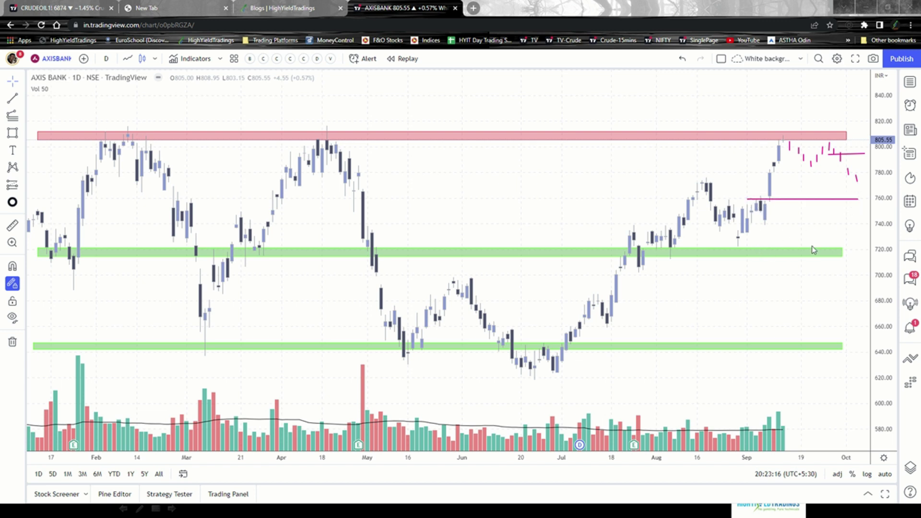
pyautogui.moveTo(793, 248); pyautogui.dragTo(868, 248)
# - Clear the bearish-scenario annotations from the chart and minimise the browser to show the slide
pyautogui.hotkey('ctrl', 'alt', 'h')
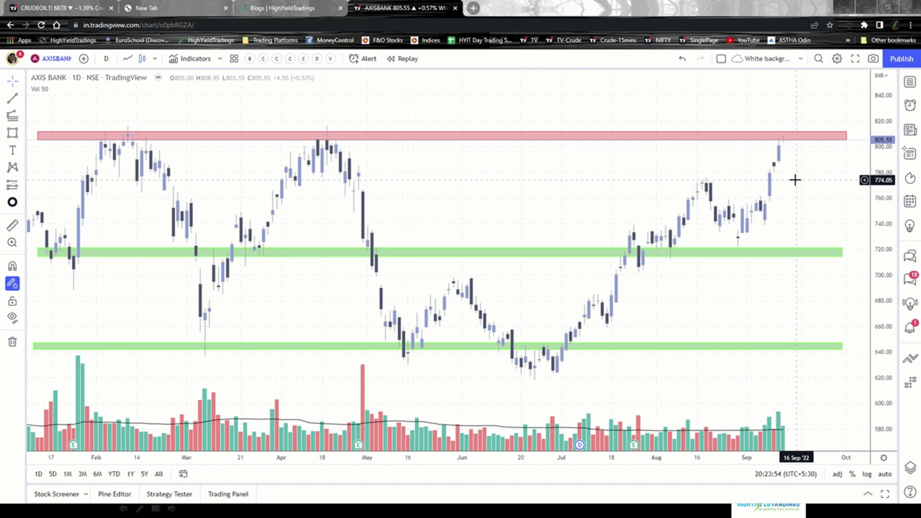
pyautogui.click(866, 8)
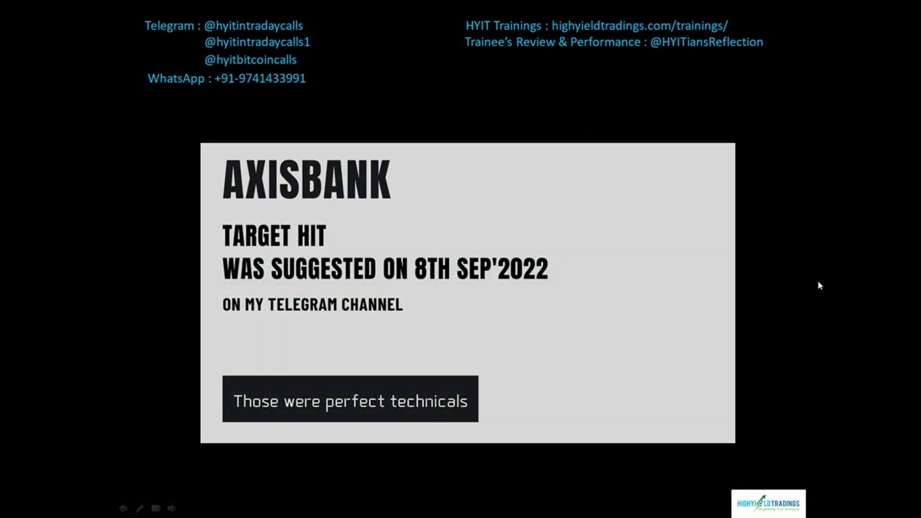